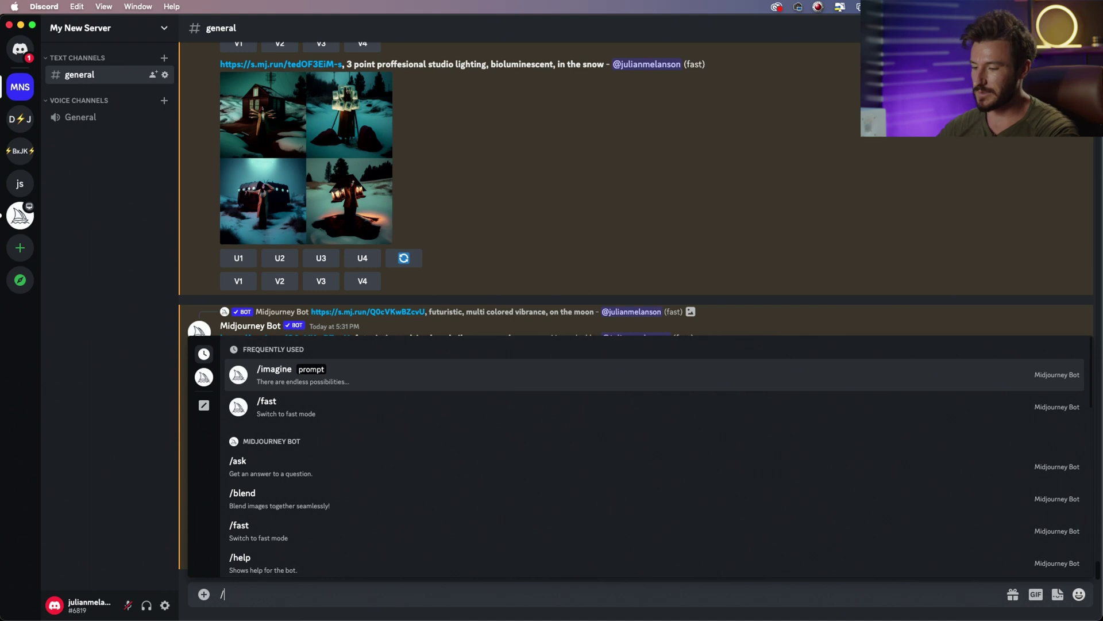
Start a /blend command and attach the black phone photo from Downloads as image1.
type("b")
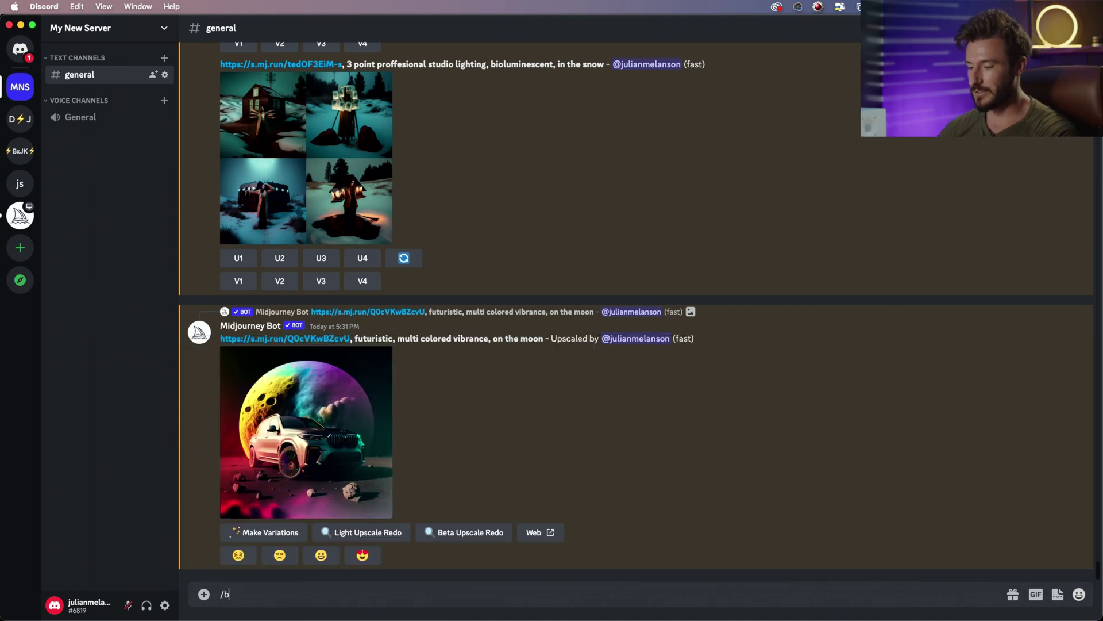
type("l")
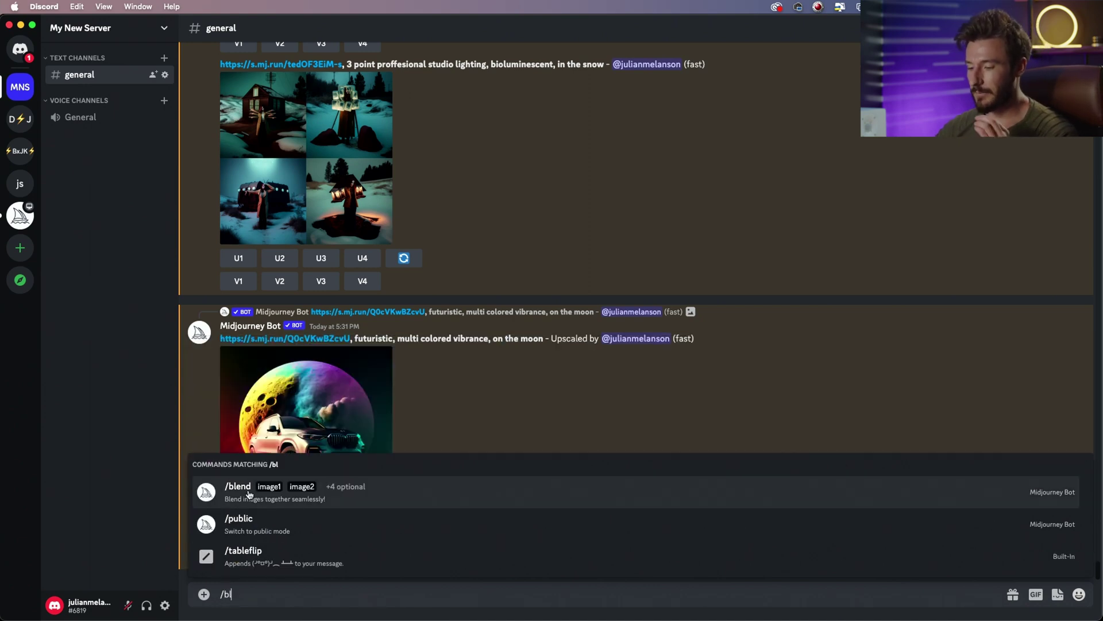
left_click(249, 493)
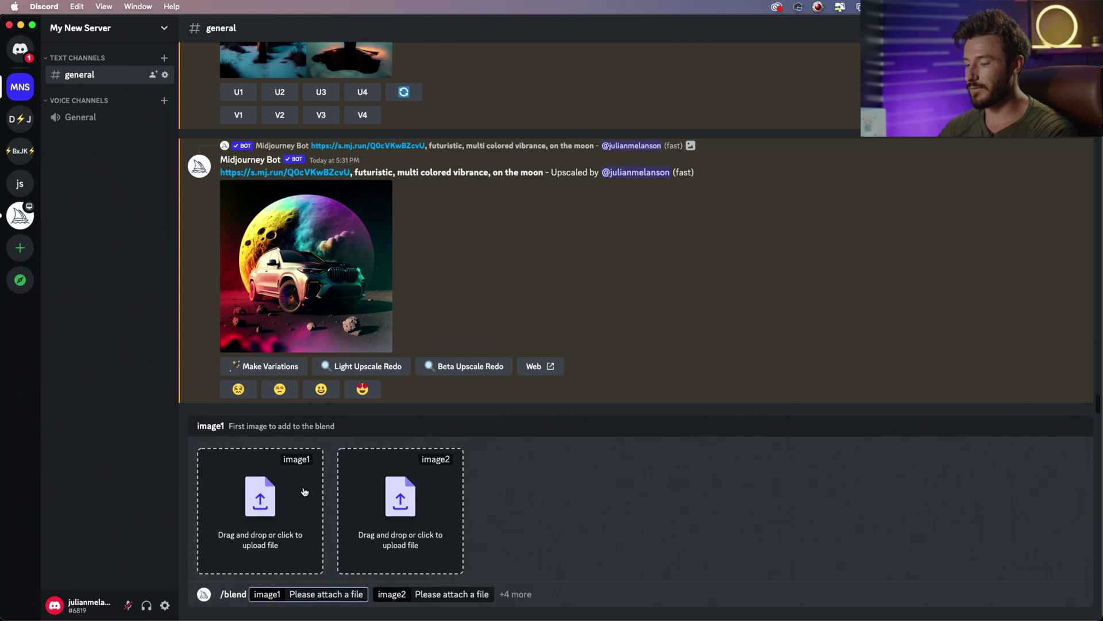
key("super+Tab")
key("super+Tab")
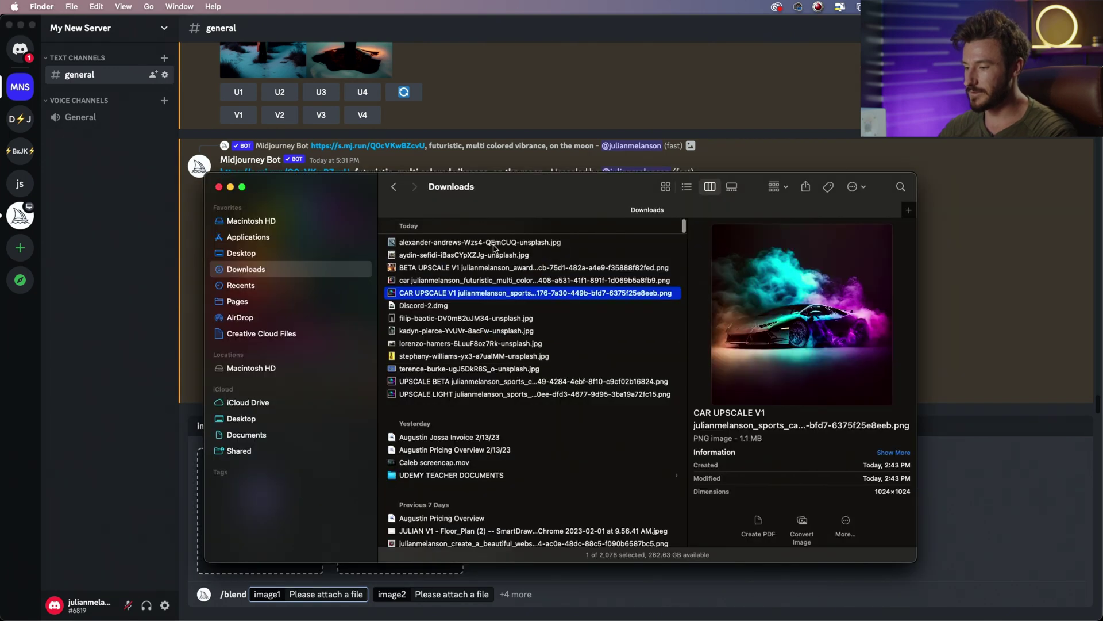
left_click(494, 244)
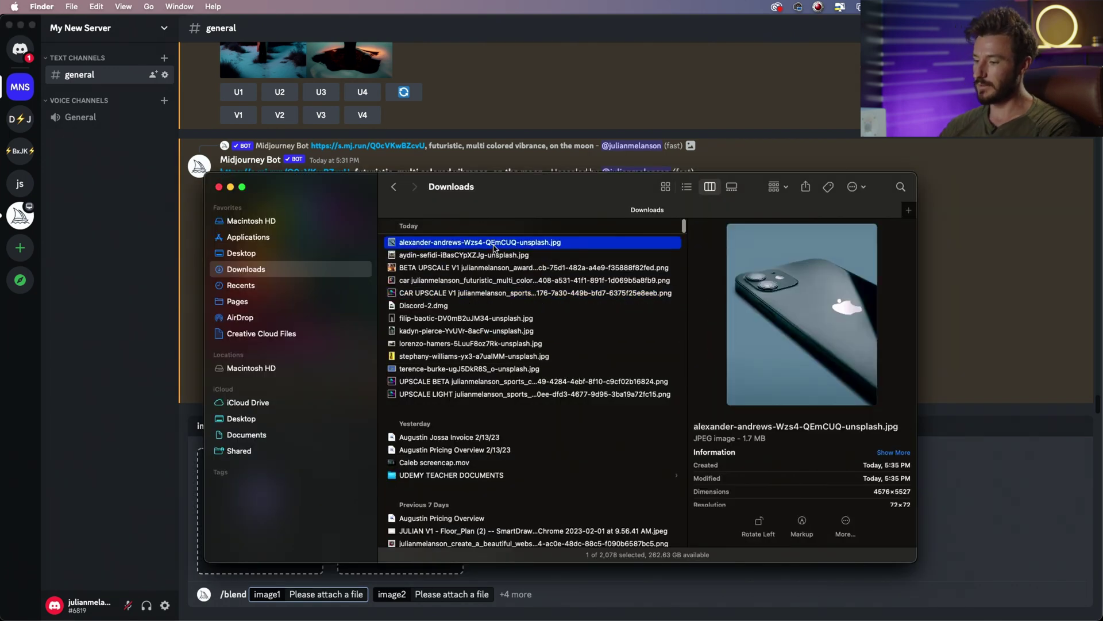
left_click_drag(489, 246, 296, 510)
Find the fighter jet photo in Downloads and attach it as image2.
key("Down")
key("Down")
key("Down")
key("Down")
key("Down")
key("Down")
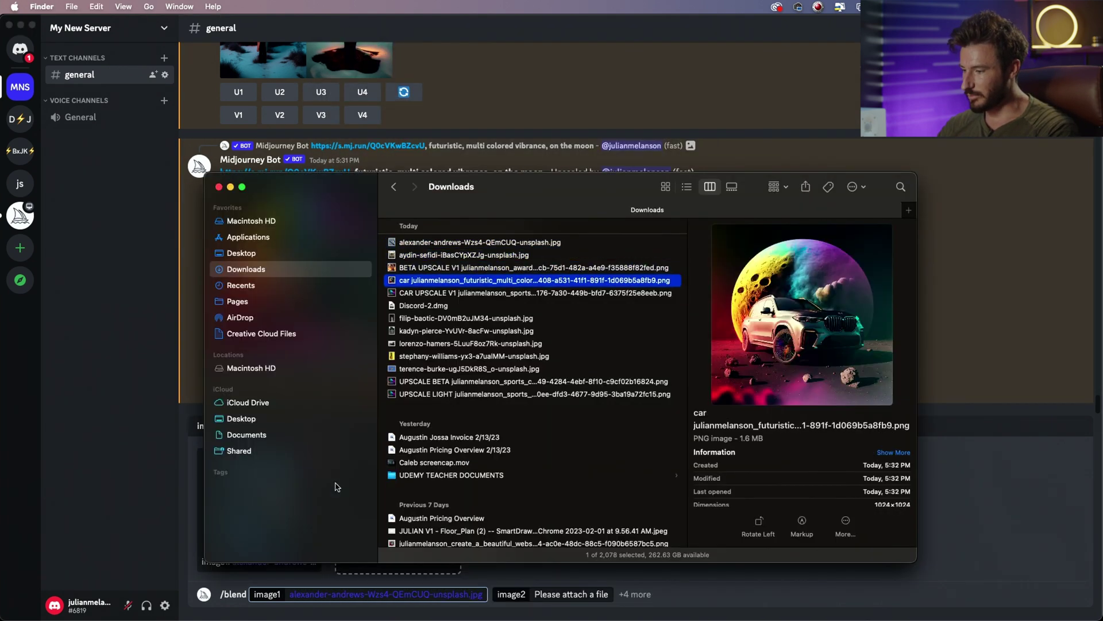
key("Down")
key("Down")
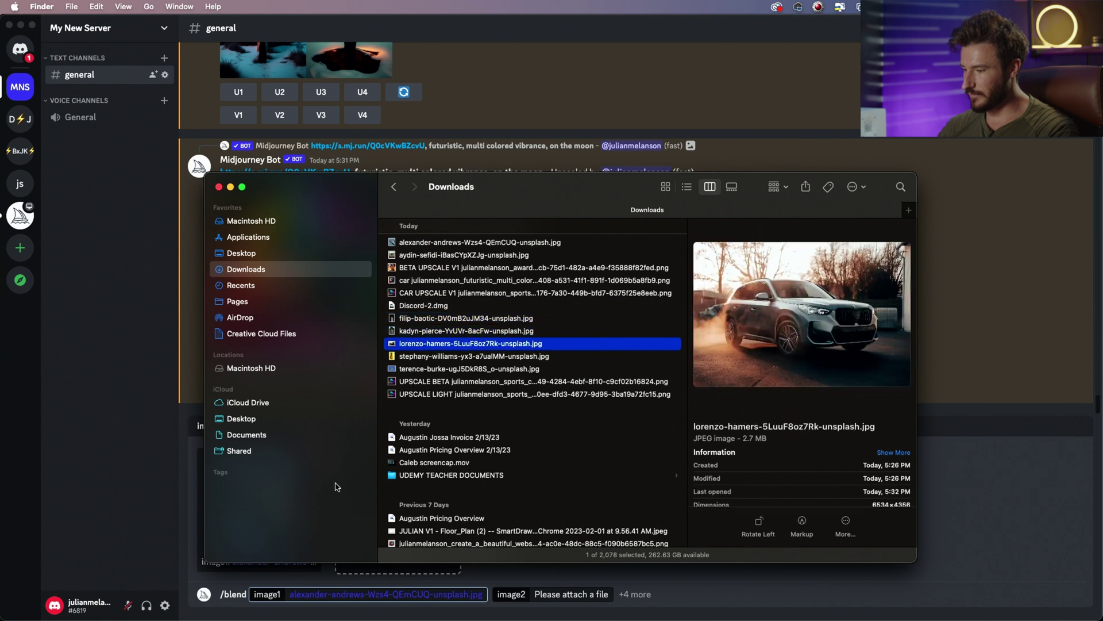
key("Up")
key("Down")
key("Down")
key("Down")
key("Down")
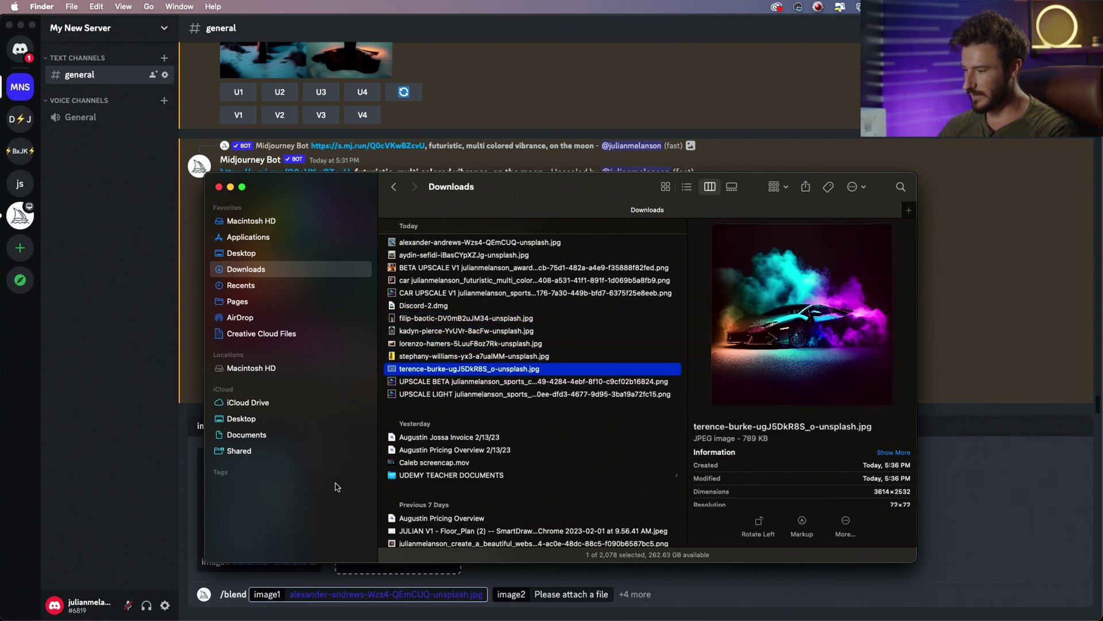
key("Up")
key("space")
key("space")
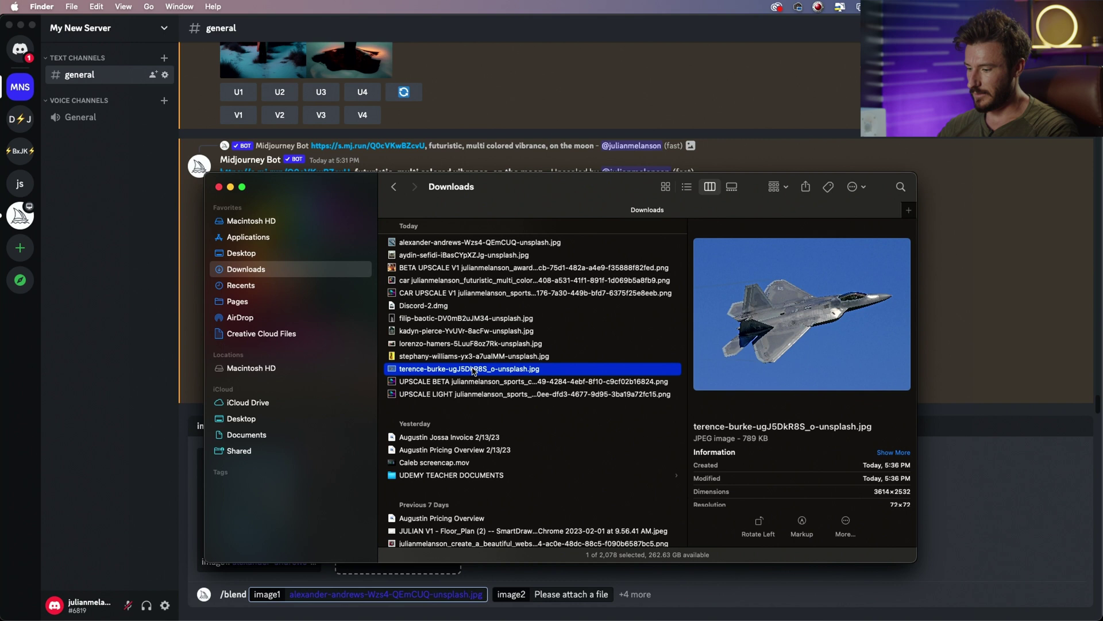
left_click_drag(473, 371, 415, 525)
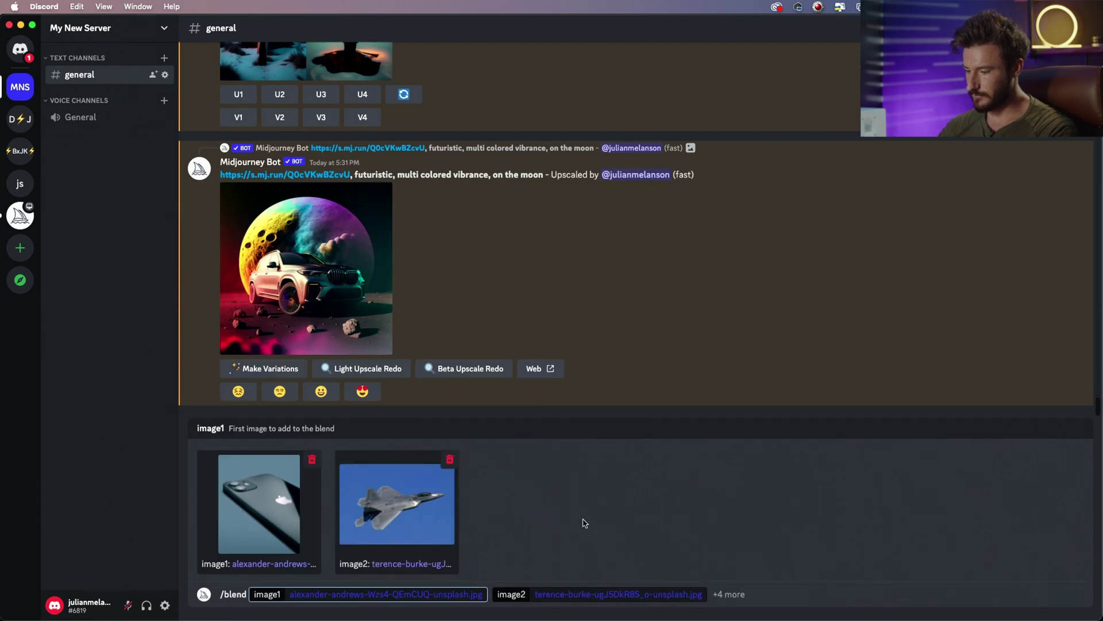
Send the phone–jet blend and start a new /blend with the pineapple photo as image1.
key("Return")
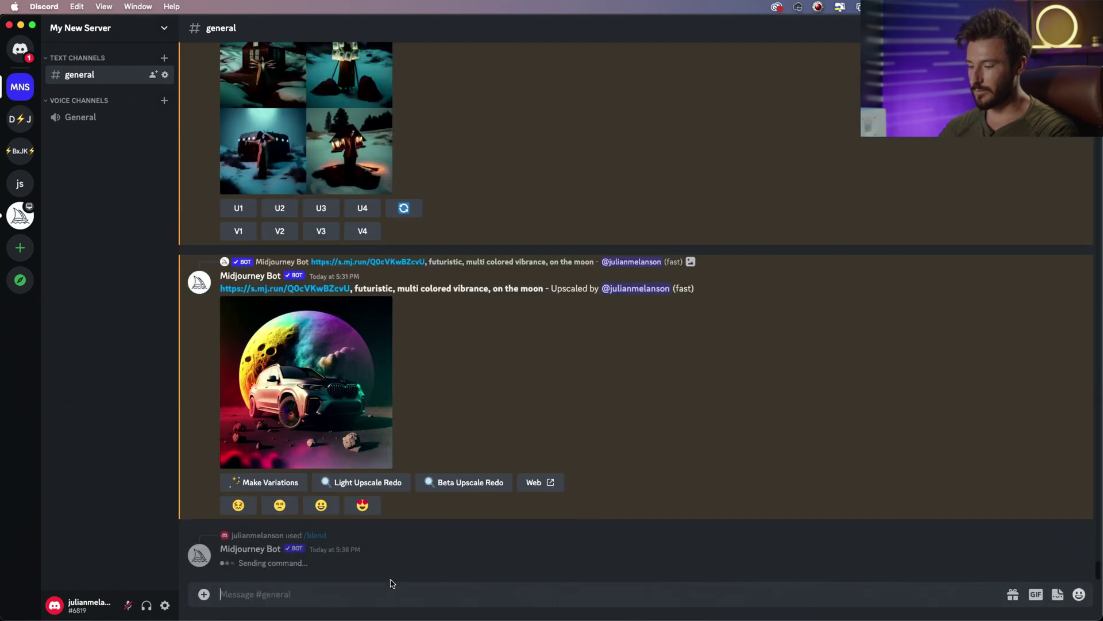
type("/")
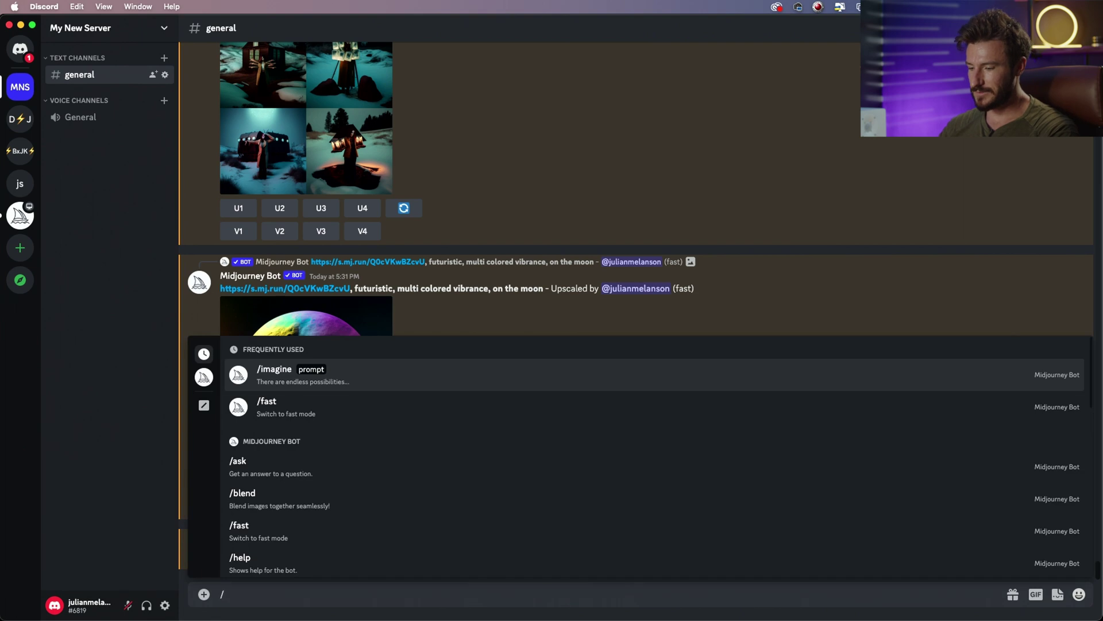
type("bl")
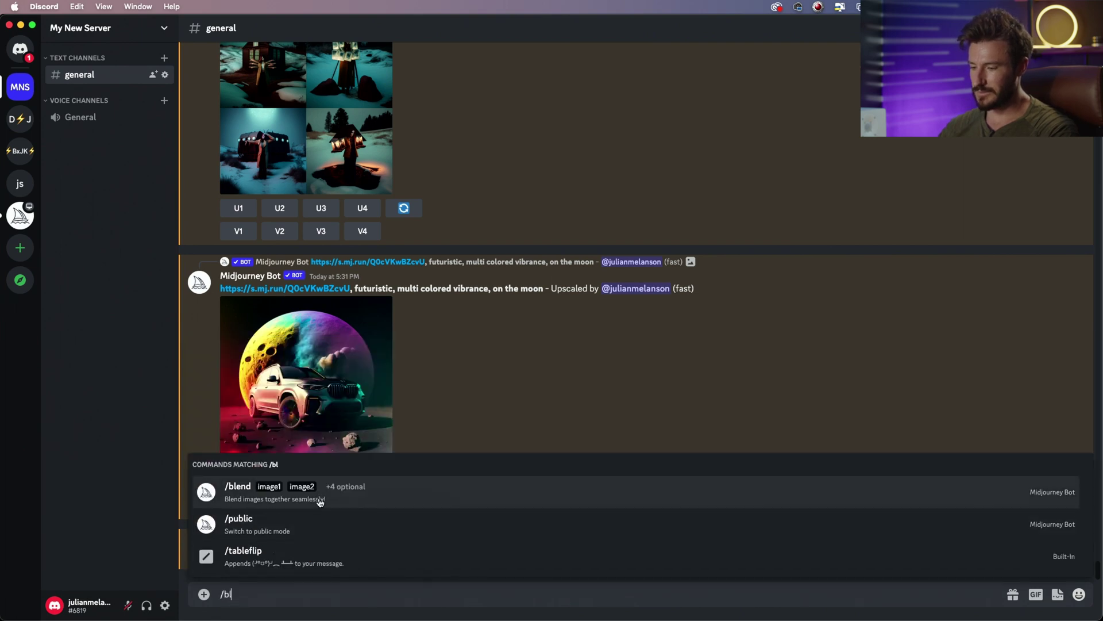
left_click(320, 501)
left_click(310, 545)
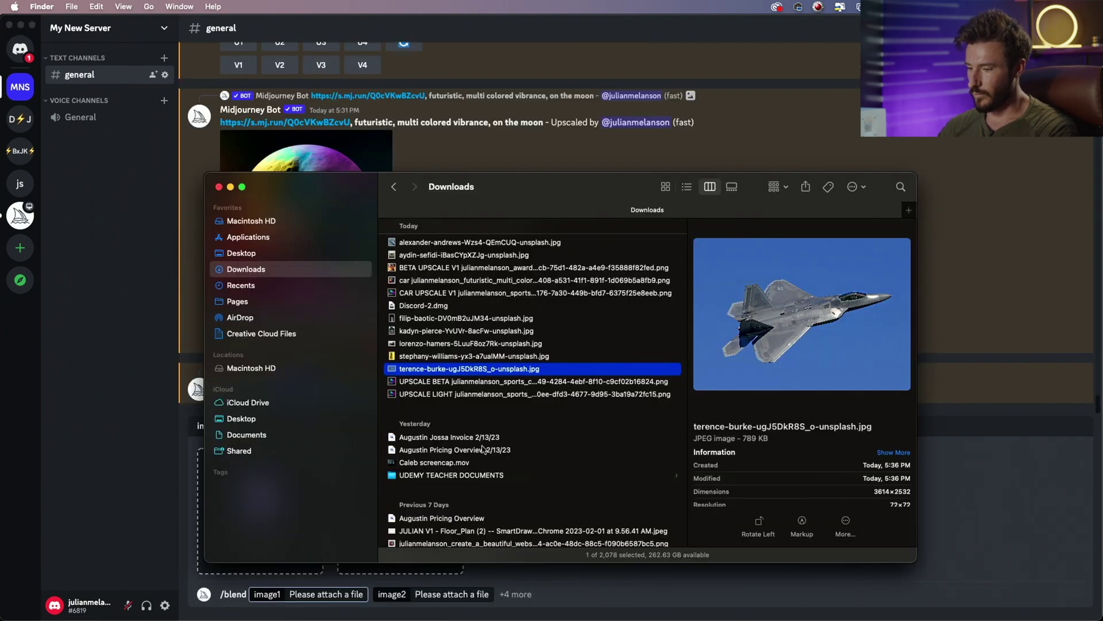
key("Up")
key("Up")
key("Down")
key("space")
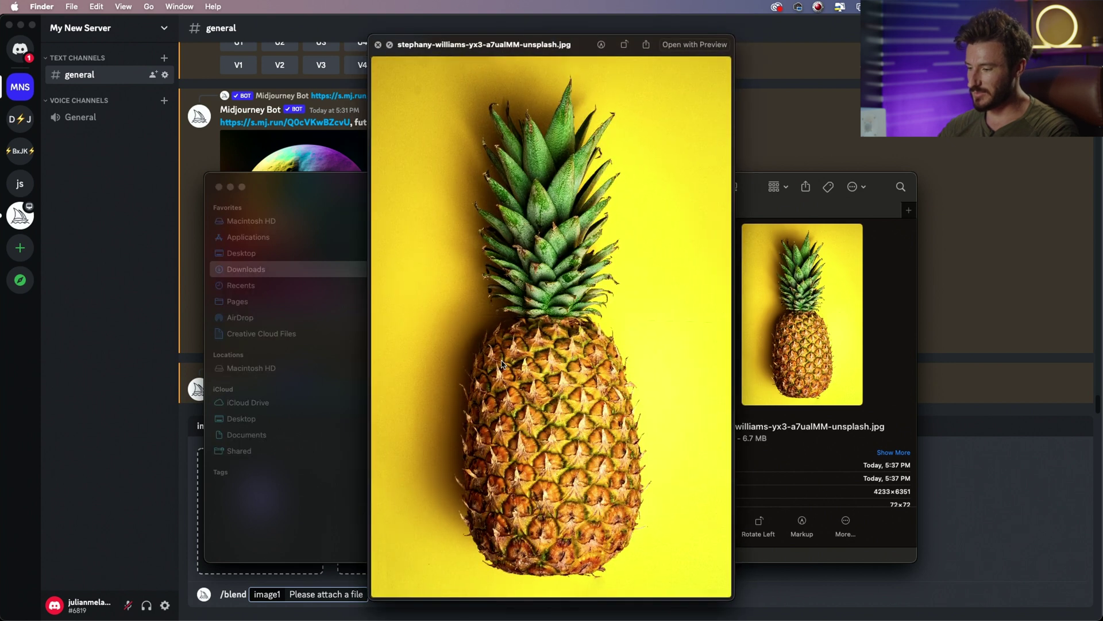
key("space")
key("Return")
Attach the stormtroopers photo from Downloads as image2.
left_click(357, 465)
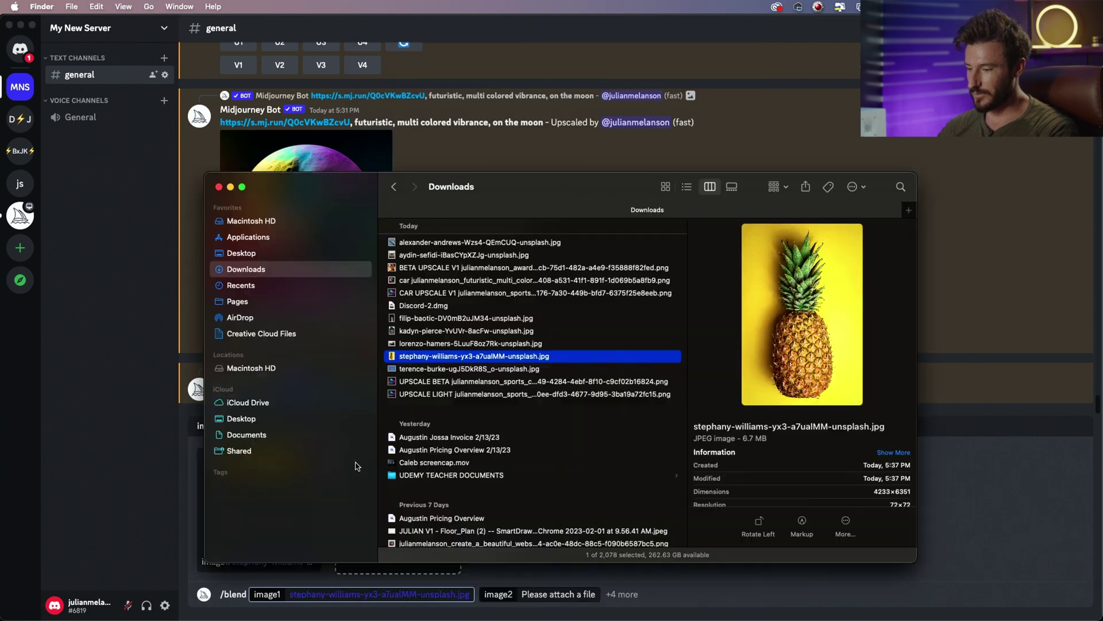
key("Up")
key("Up")
key("Up")
key("Down")
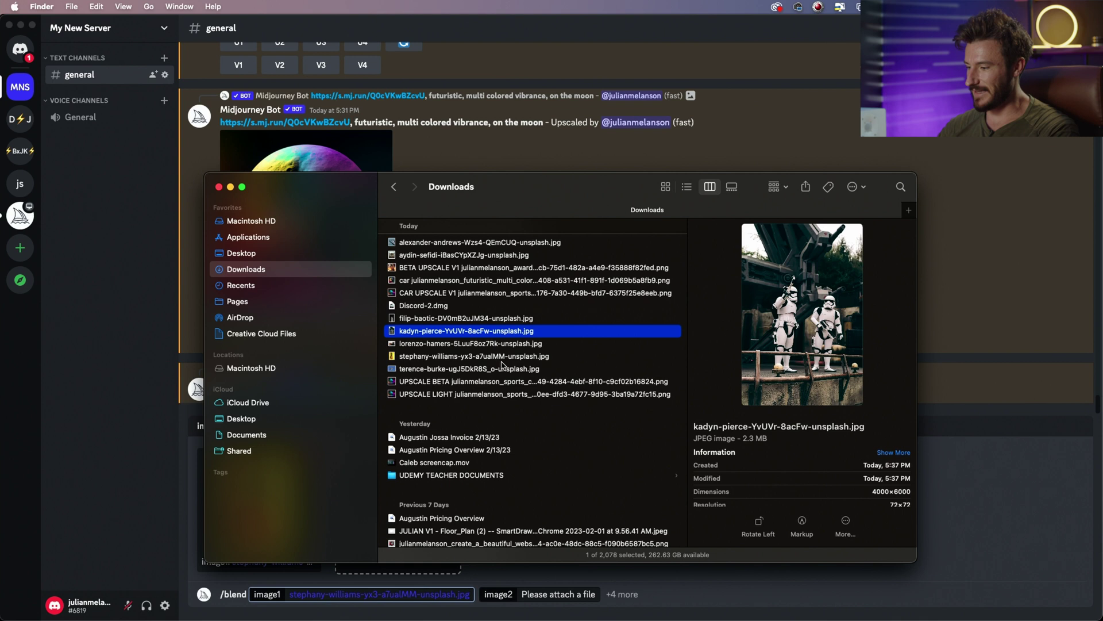
key("space")
key("space")
key("Return")
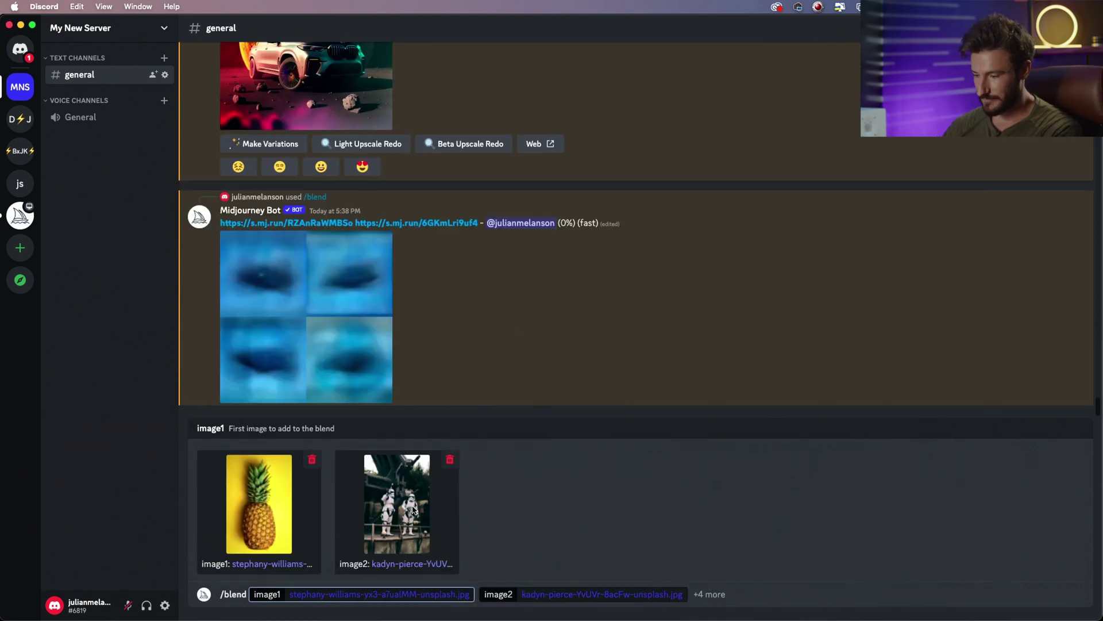
key("Return")
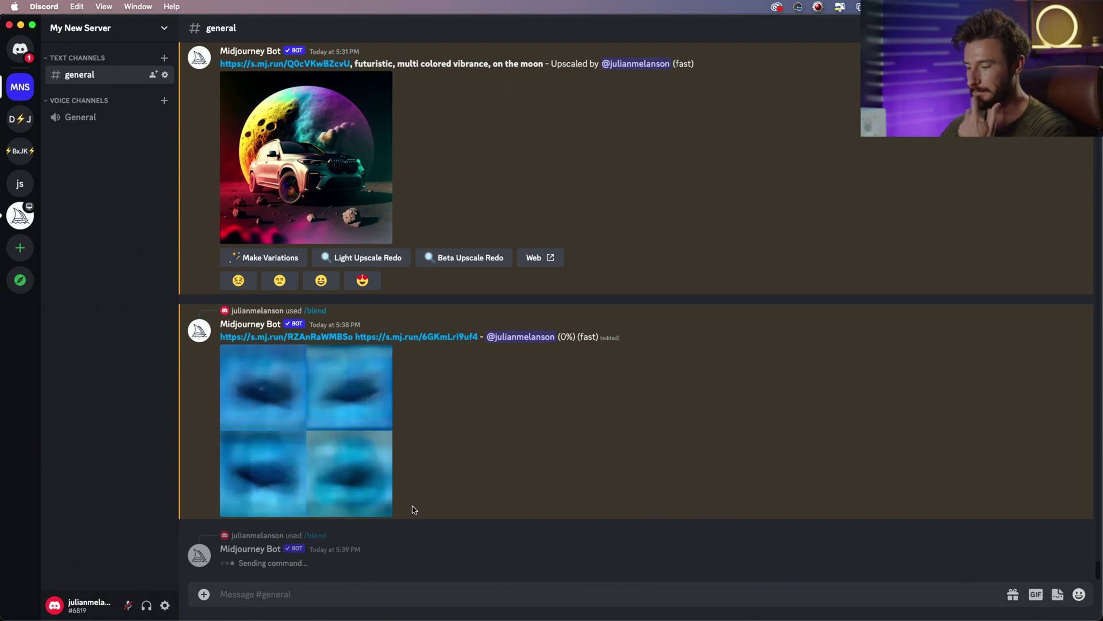
left_click(339, 412)
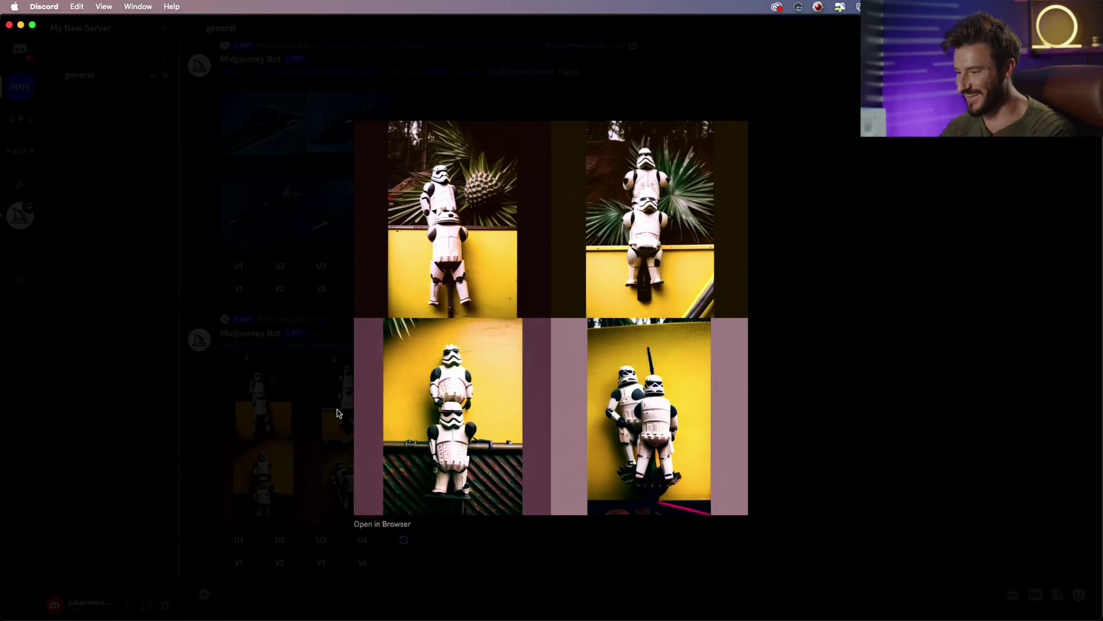
left_click(339, 412)
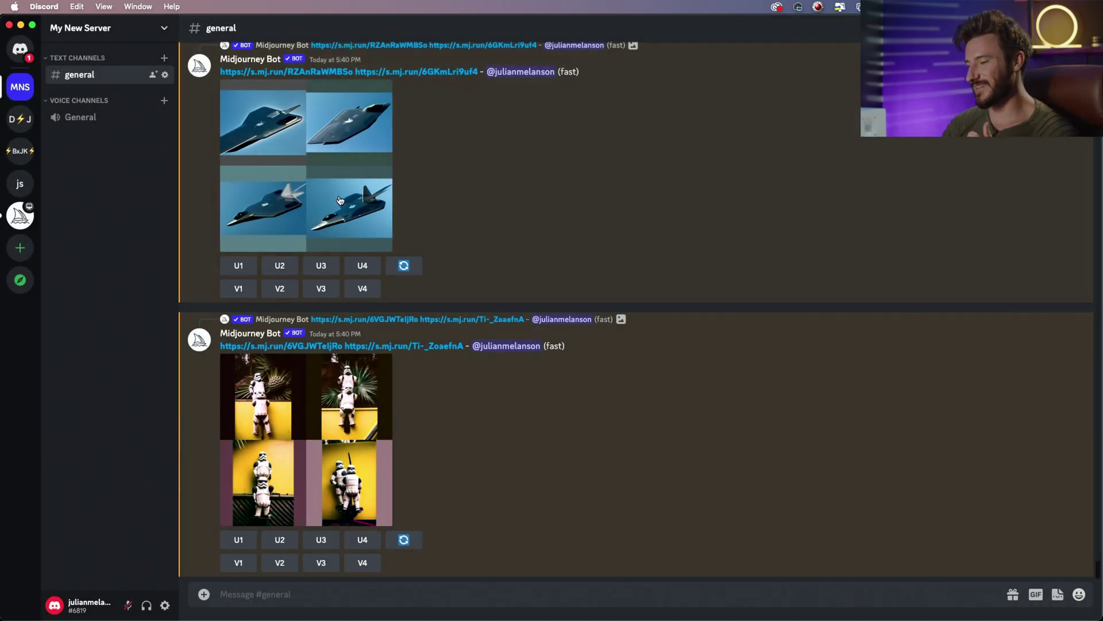
left_click(338, 198)
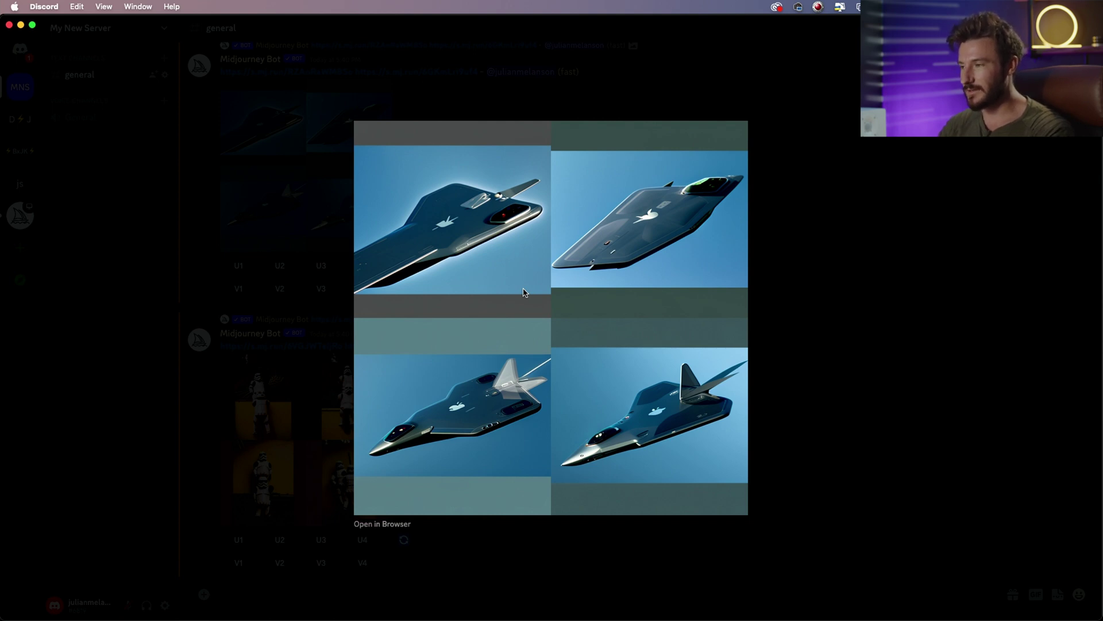
left_click(320, 473)
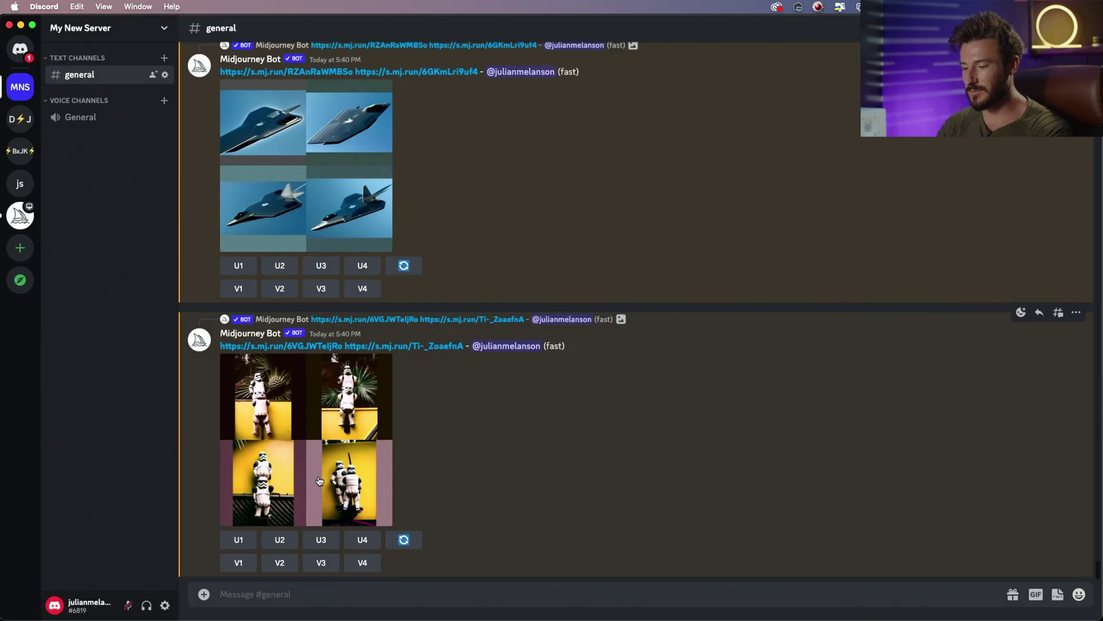
left_click(320, 474)
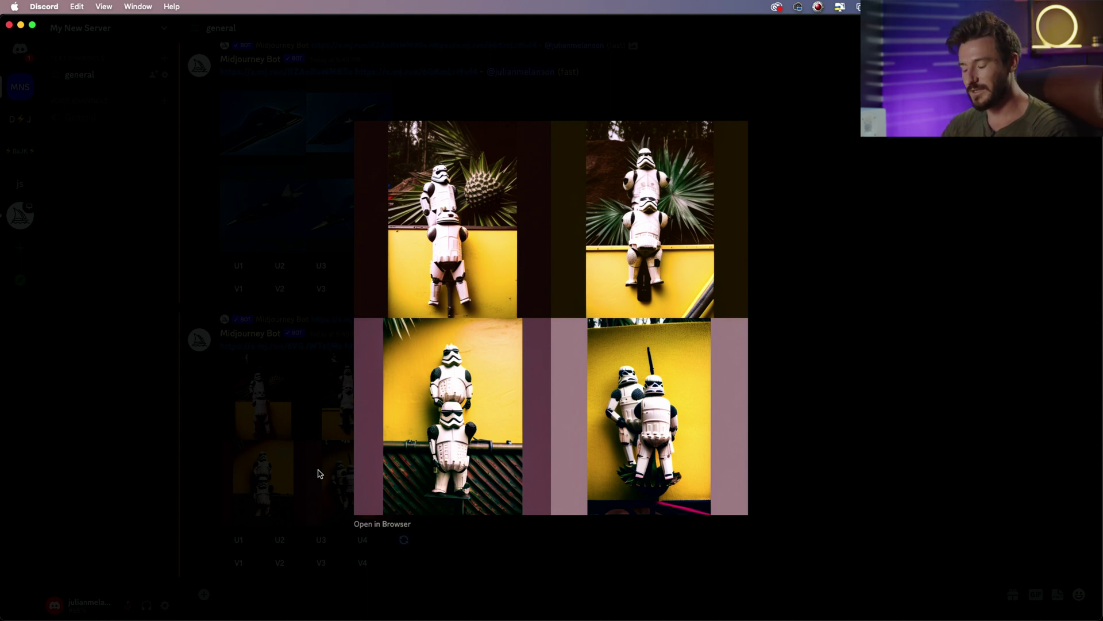
left_click(322, 372)
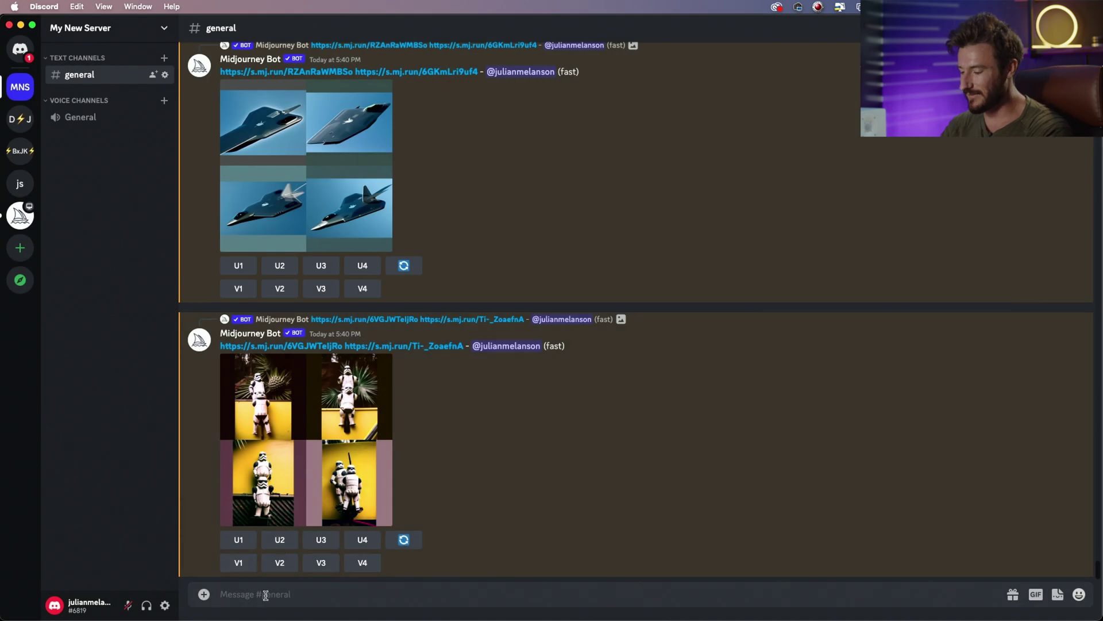
Start a new /blend and drop the red sneaker photo into image2.
type("/blend")
key("Return")
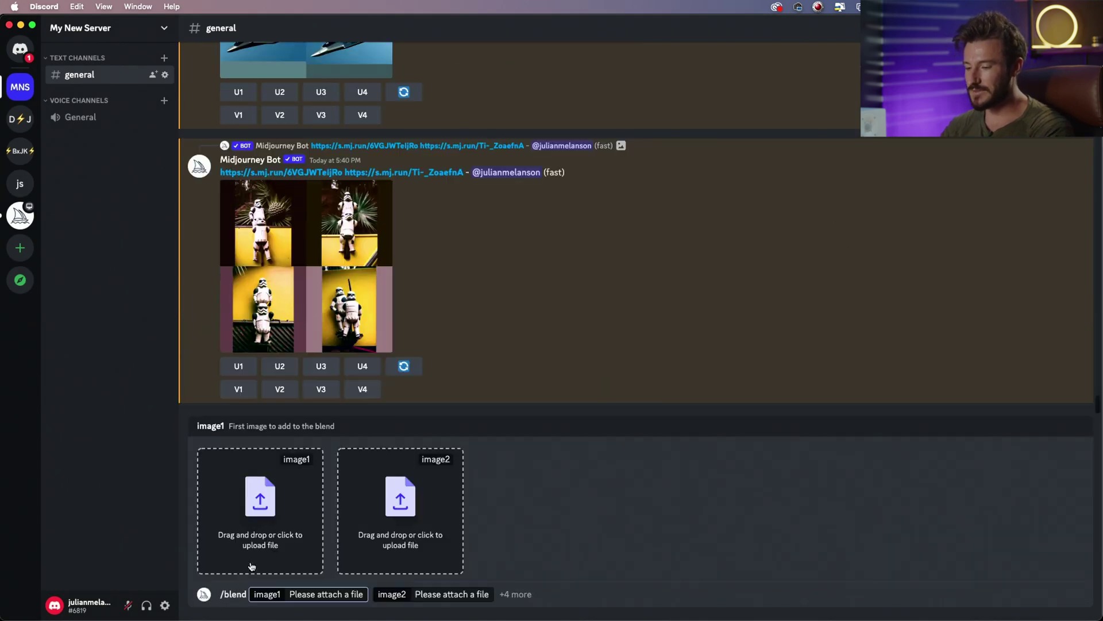
key("super+Tab")
key("super+Tab")
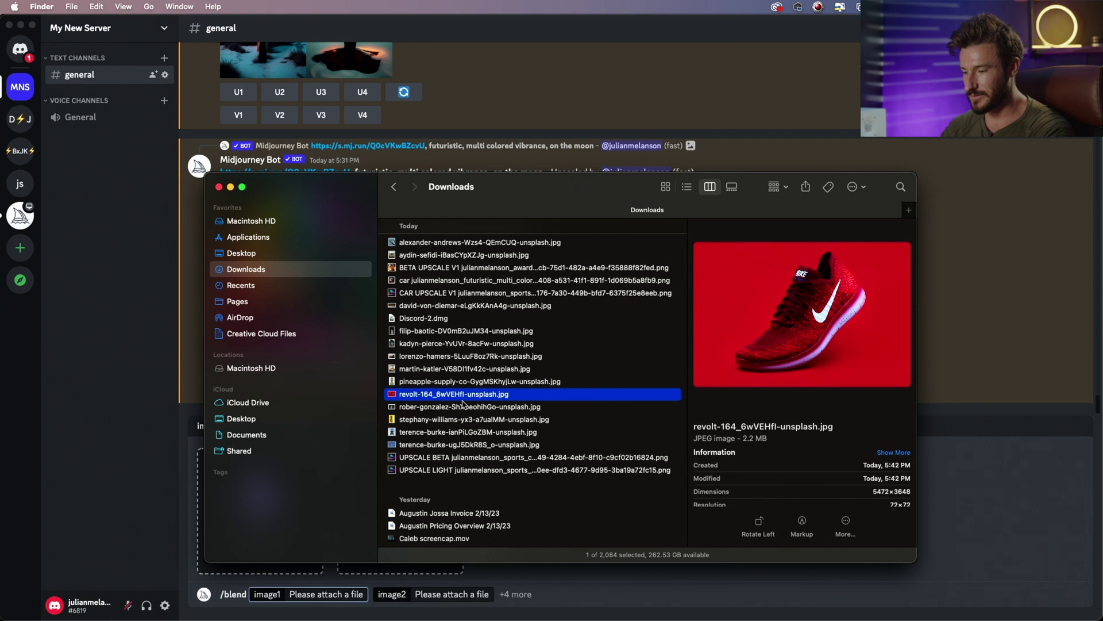
key("Down")
key("Up")
key("Up")
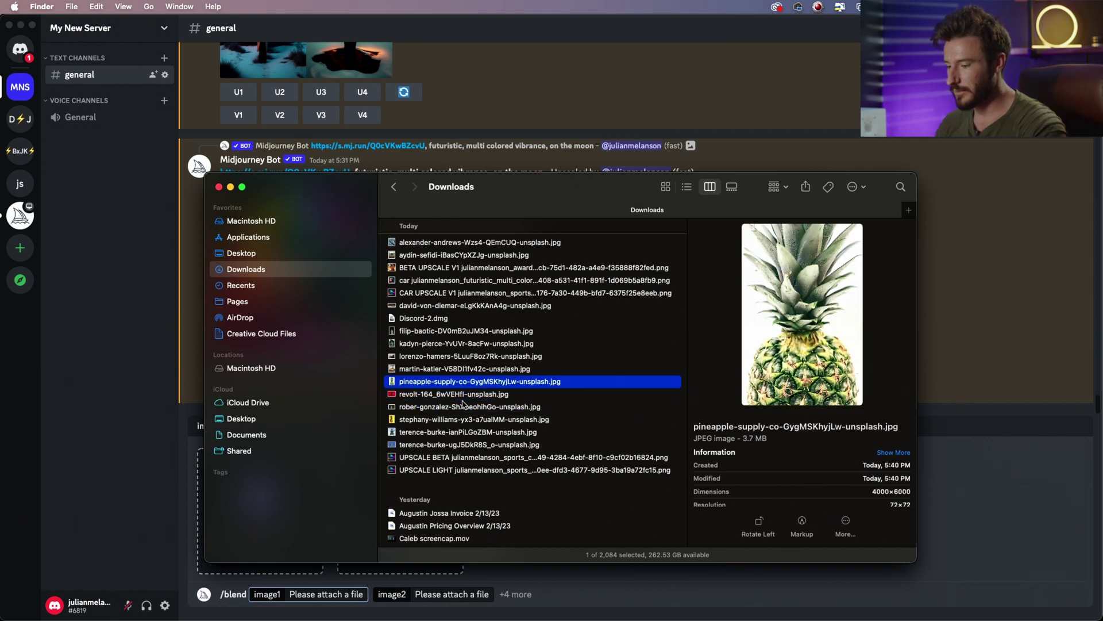
left_click_drag(460, 394, 429, 506)
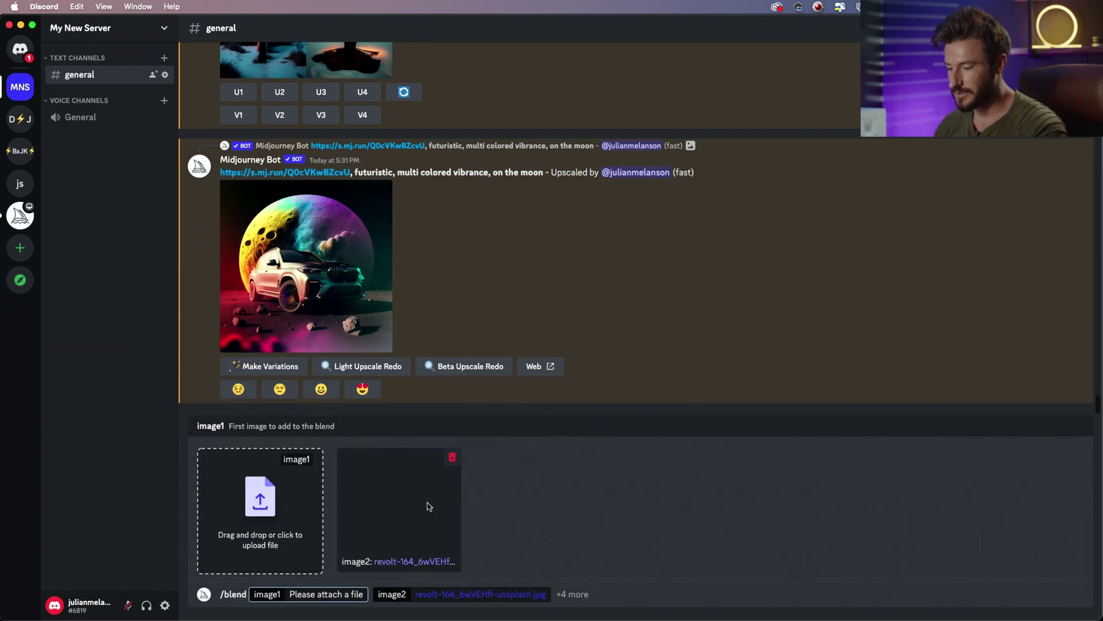
Drag the helicopter photo from Downloads into image1.
key("super+Tab")
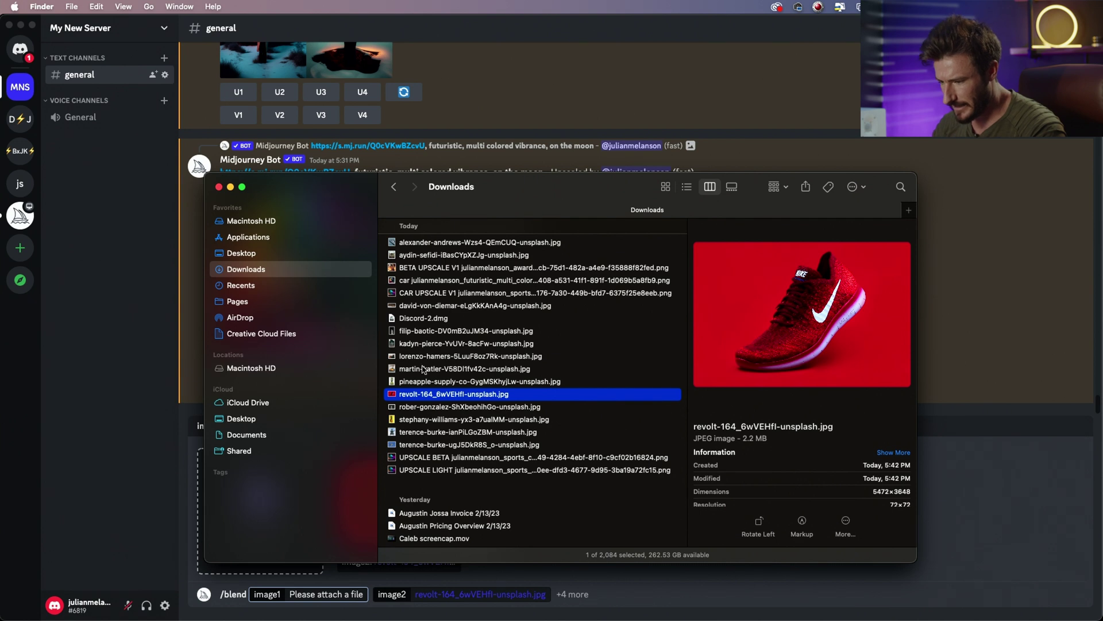
left_click(424, 432)
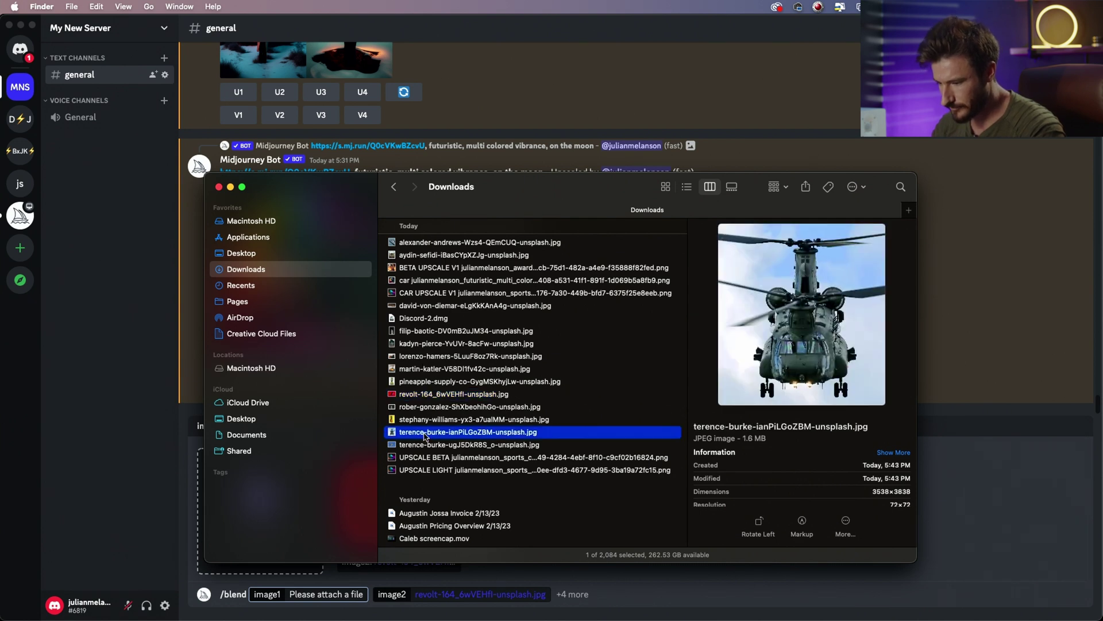
left_click_drag(425, 437, 293, 537)
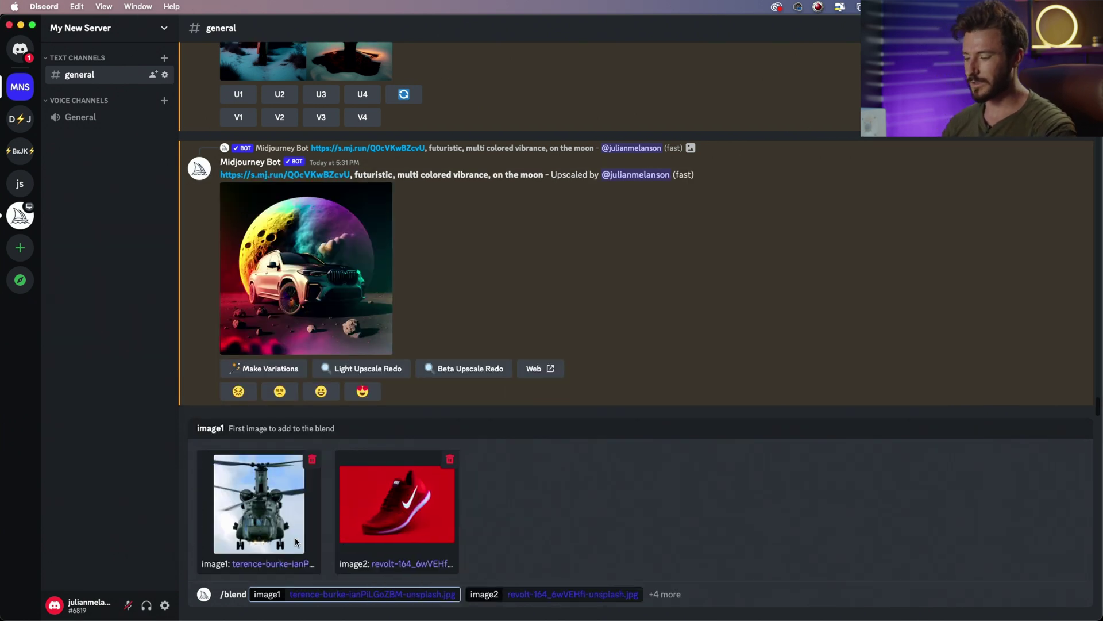
Send the helicopter–sneaker blend and start a new /blend with the gold Lamborghini as image1.
key("Return")
type("/")
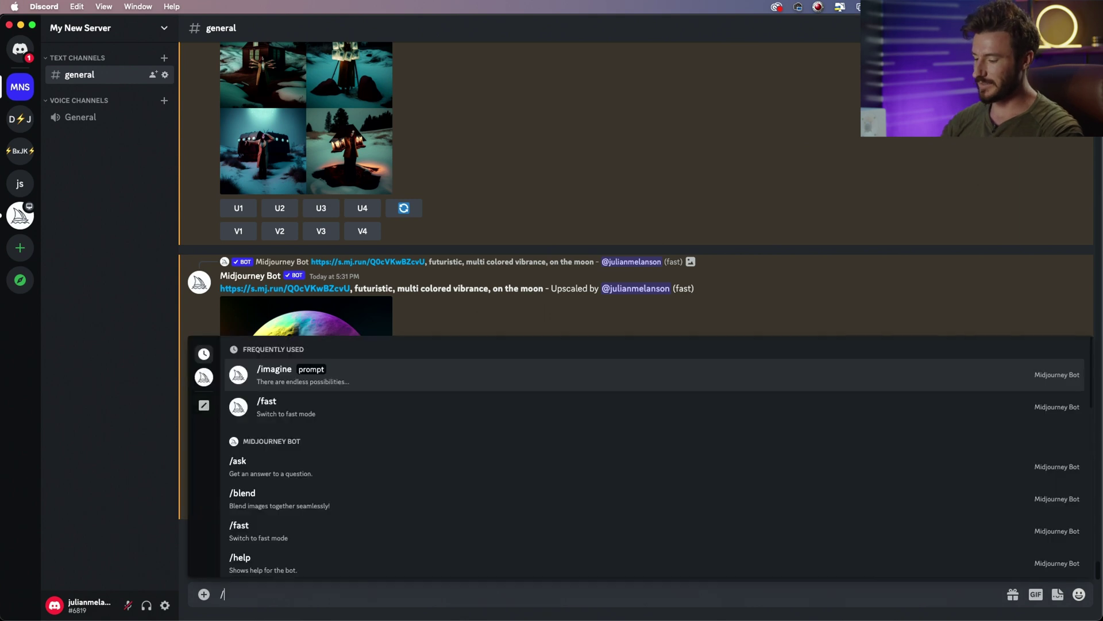
type("blend")
key("Tab")
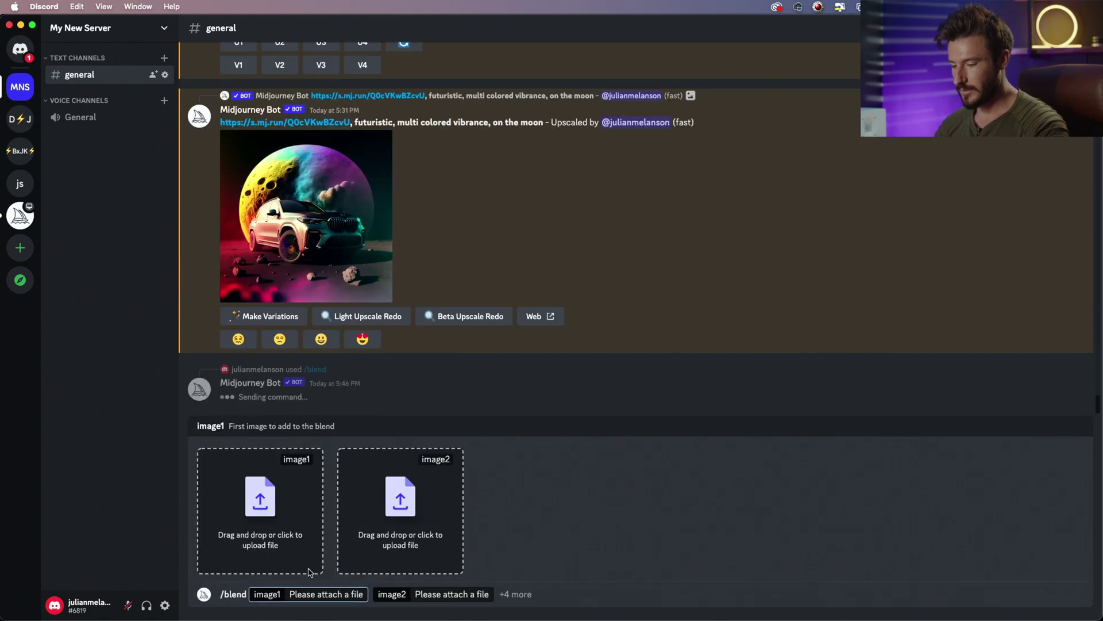
key("super+Tab")
left_click(394, 305)
key("super+Tab")
left_click_drag(394, 305, 290, 511)
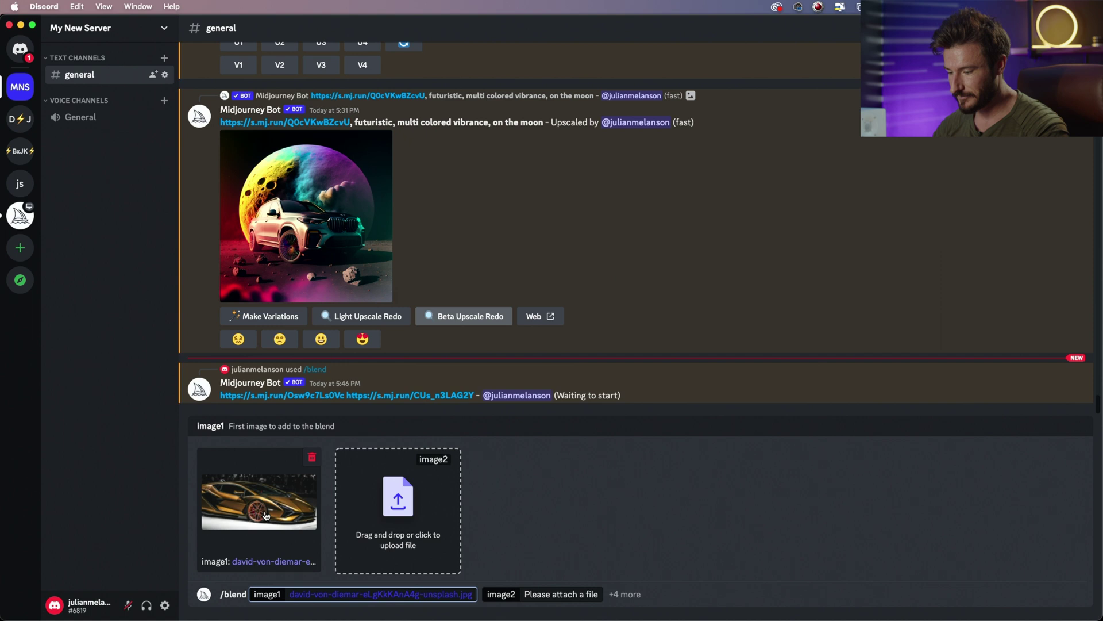
Add the yellow Beetle photo as image2, send it, and enlarge the helicopter–sneaker grid.
key("super+Tab")
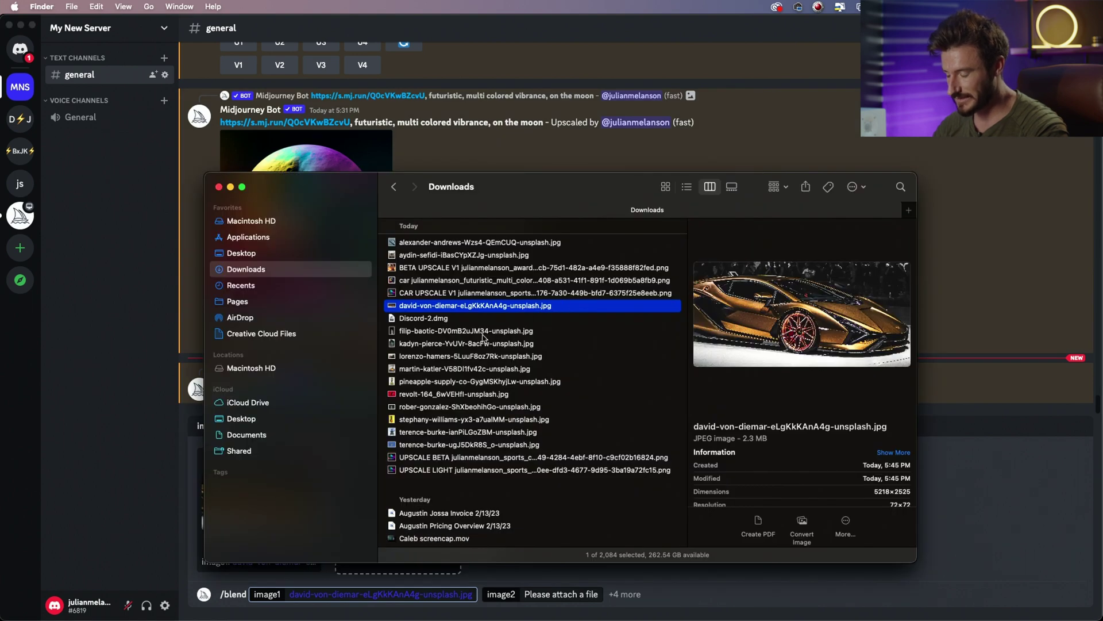
key("Down")
key("Down")
key("Down")
key("Down")
key("Down")
key("Down")
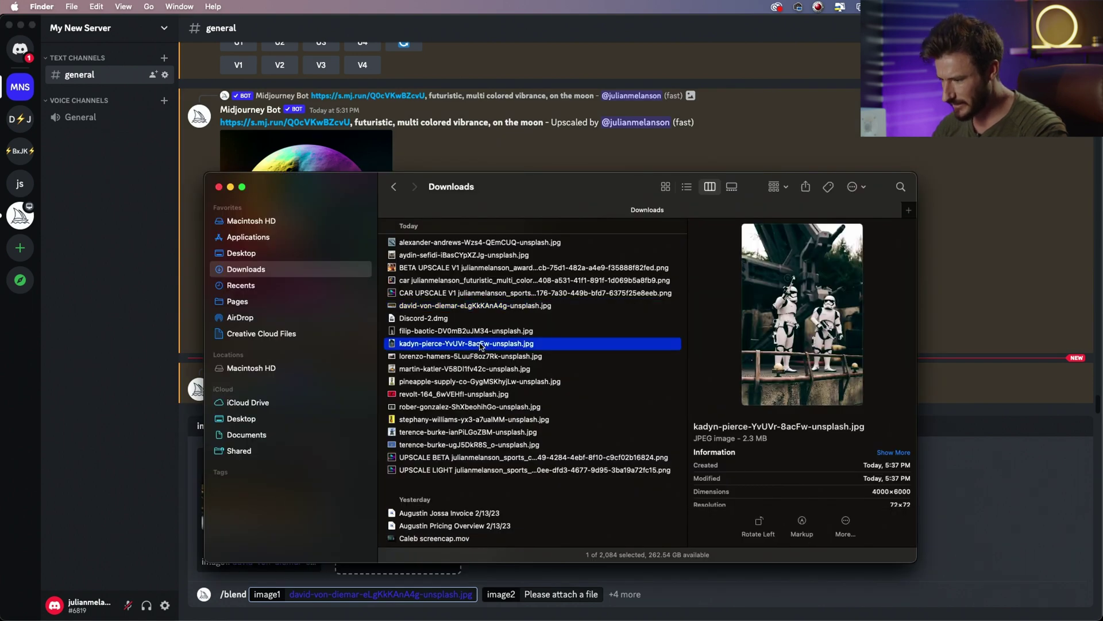
key("Up")
key("space")
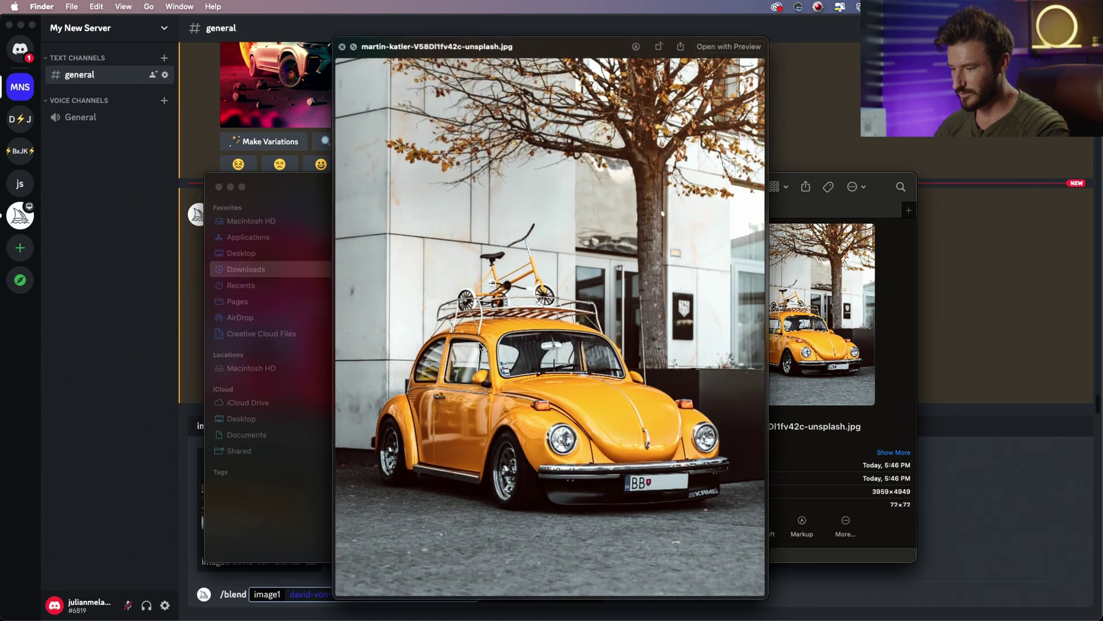
key("space")
left_click_drag(435, 370, 413, 497)
key("Return")
left_click(343, 433)
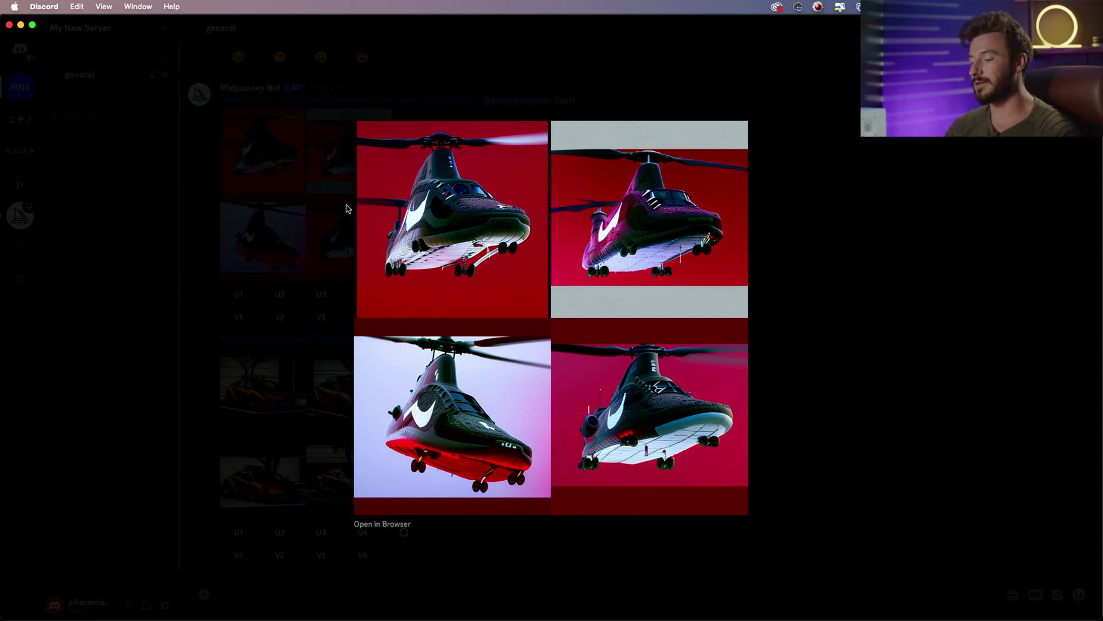
Close the helicopter–sneaker viewer and enlarge the finished Lamborghini–Beetle grid.
left_click(202, 227)
left_click(317, 412)
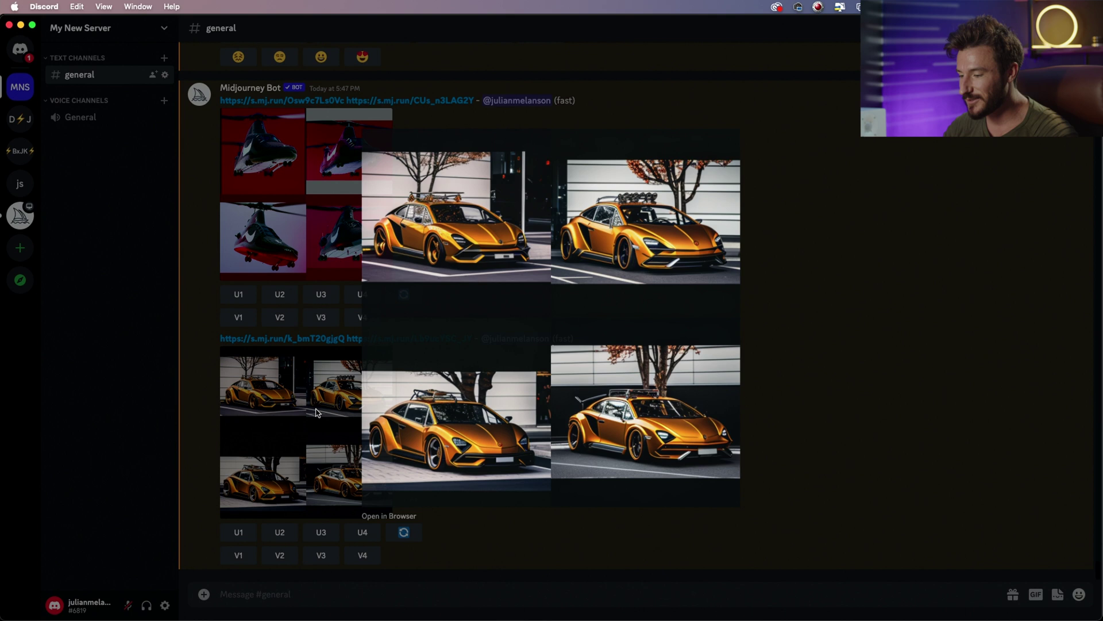